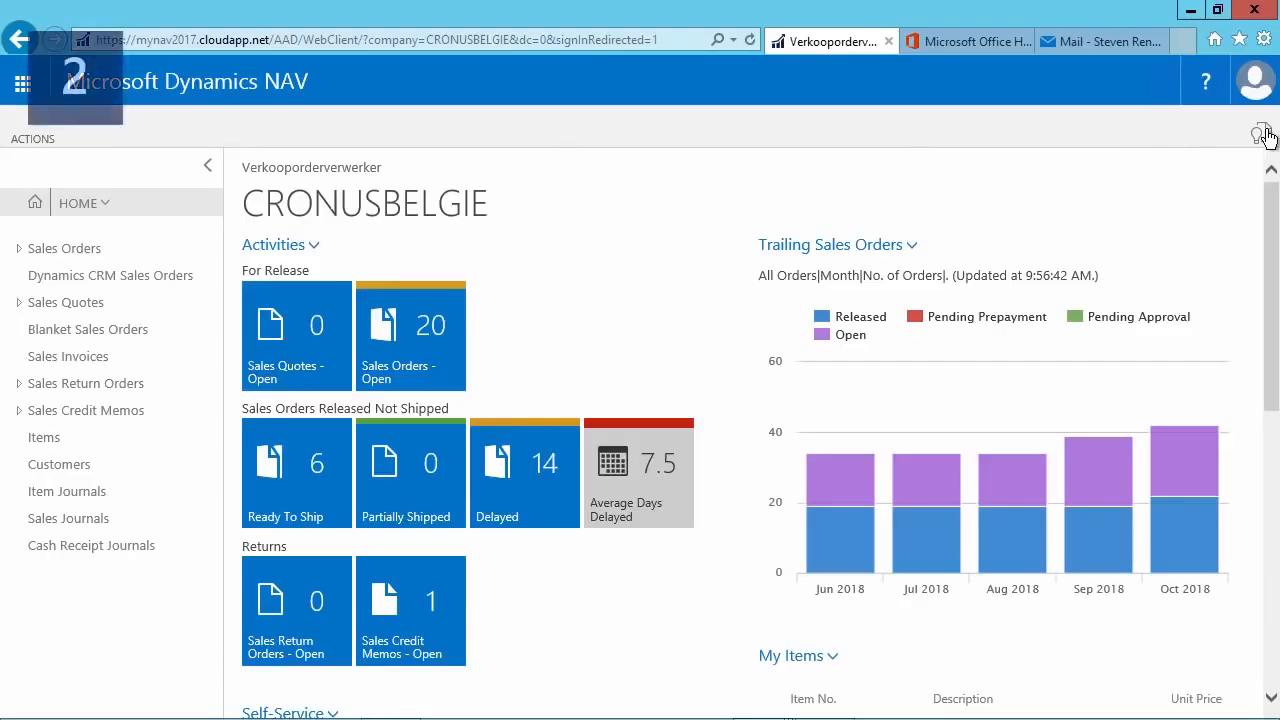
# Find the Assisted Setup page by searching for "assis" and launch the Set up Outlook for Financials wizard.
pyautogui.click(1259, 133)
pyautogui.write('assis')
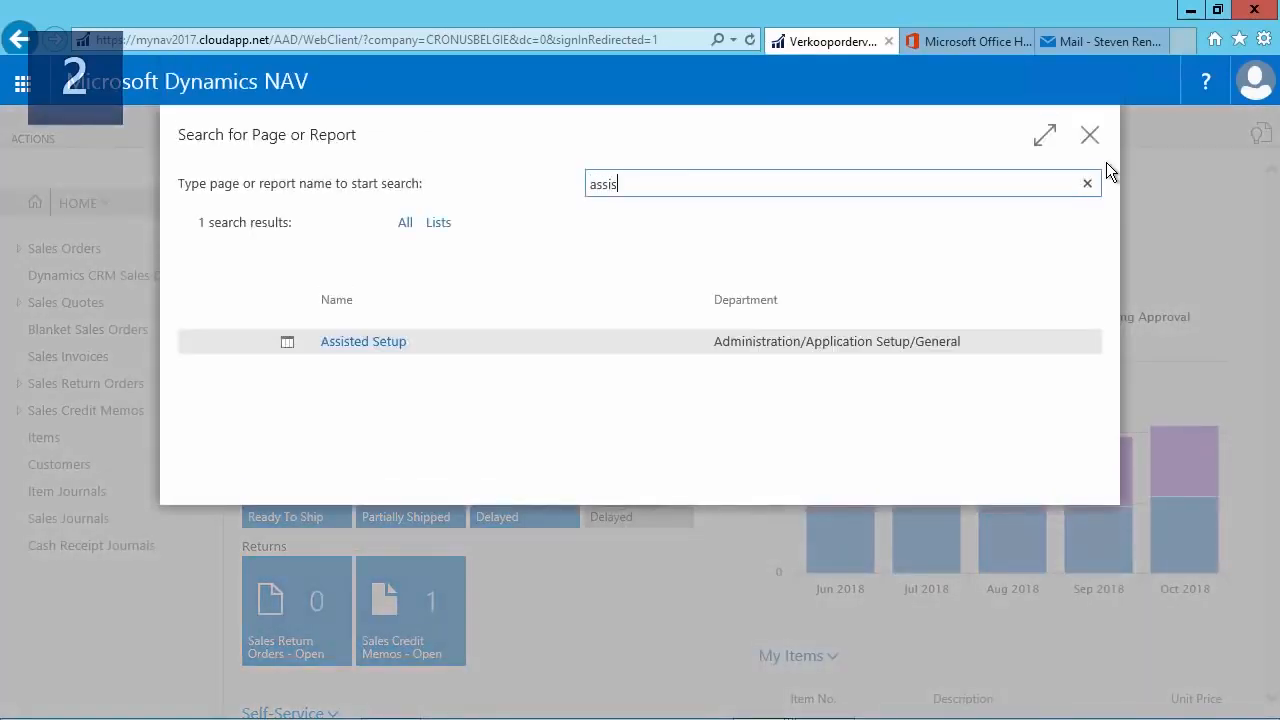
pyautogui.click(374, 342)
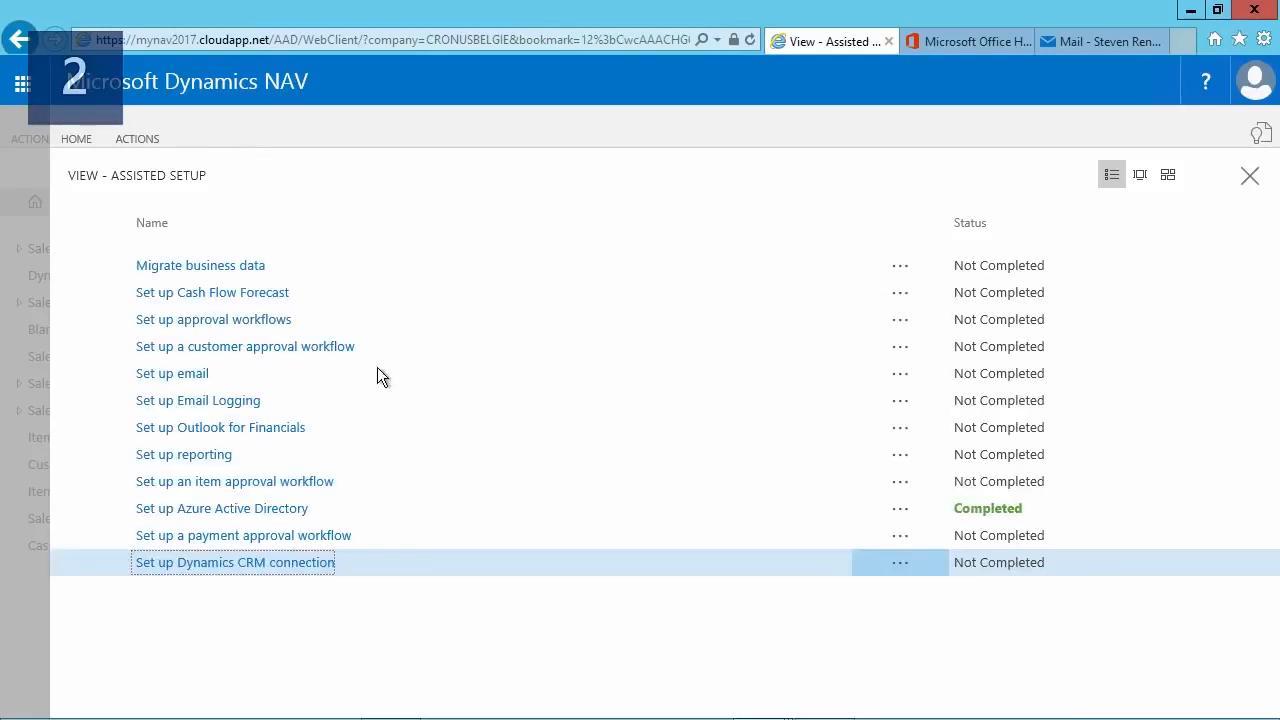
pyautogui.click(268, 430)
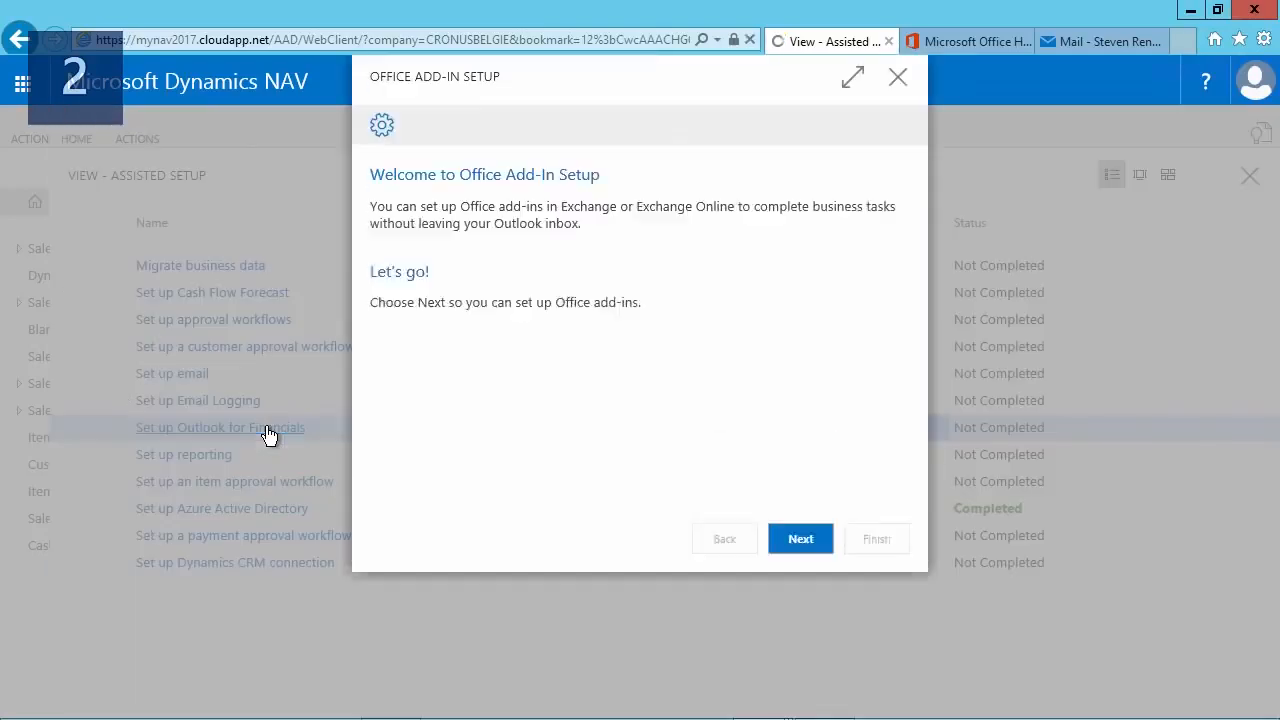
# Go past the wizard's welcome page, choose My Mailbox as the add-in setup target, and proceed to the credentials page.
pyautogui.click(775, 595)
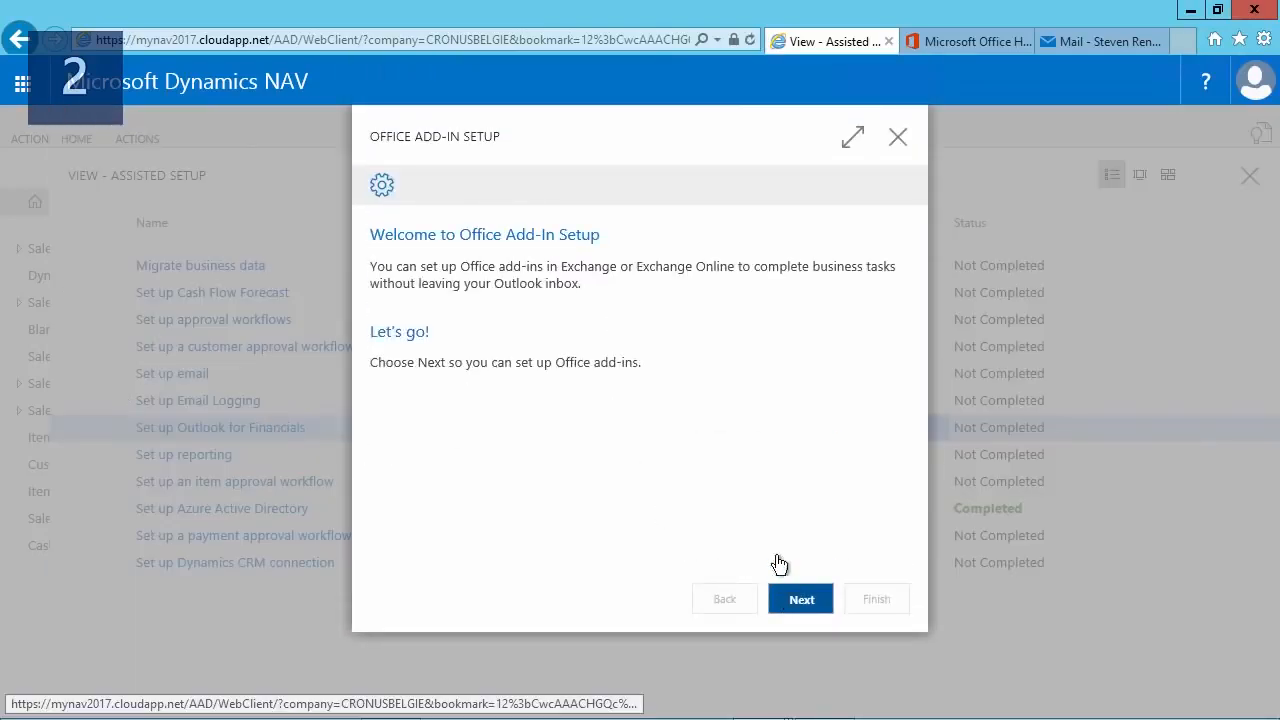
pyautogui.click(896, 265)
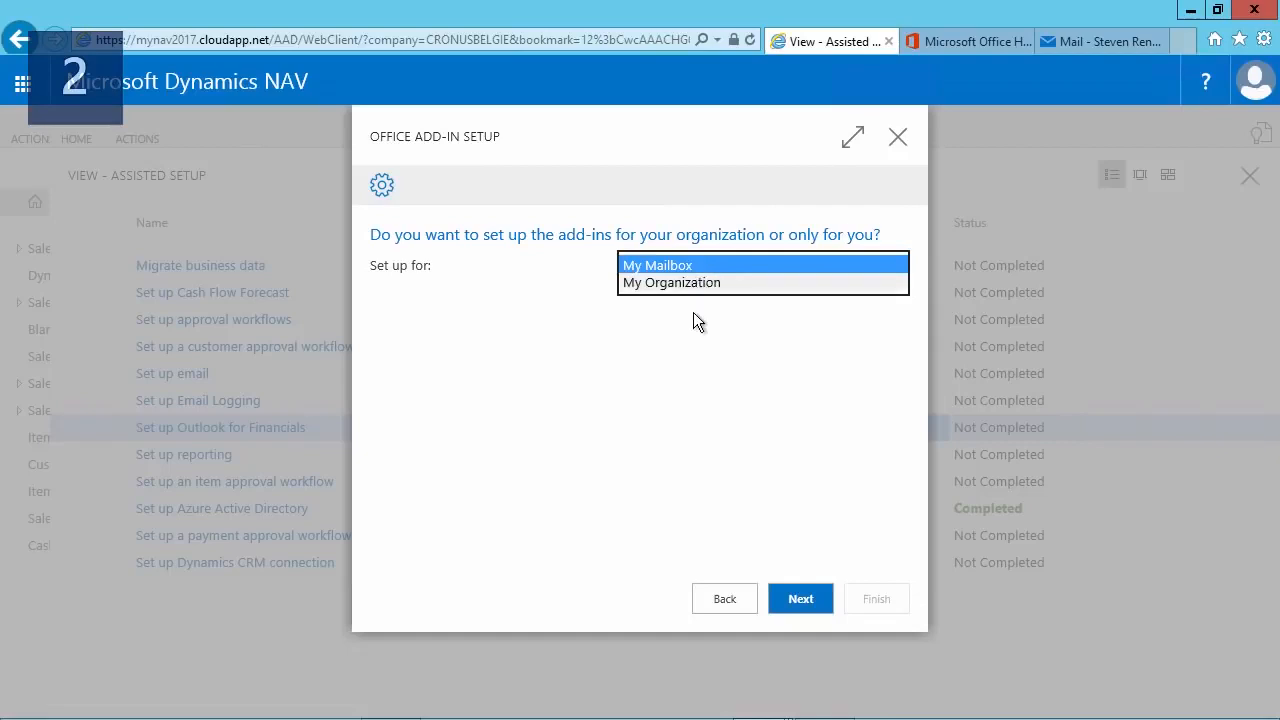
pyautogui.click(694, 378)
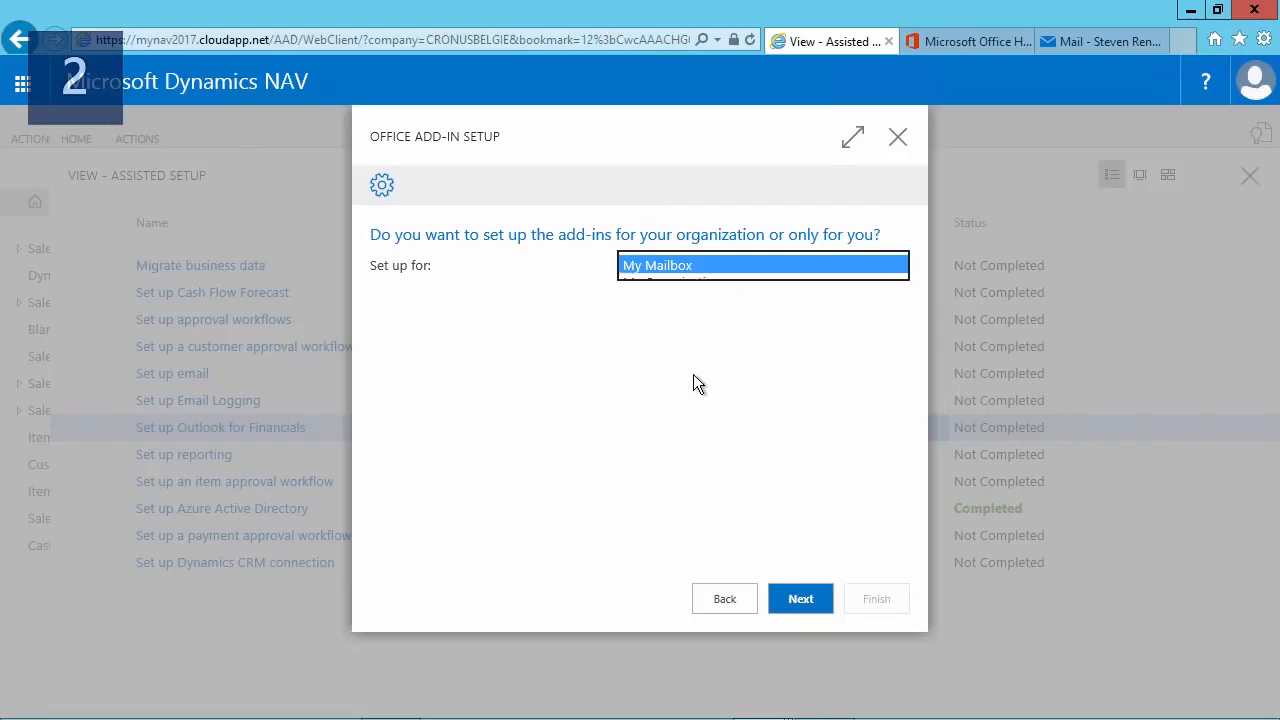
pyautogui.click(790, 598)
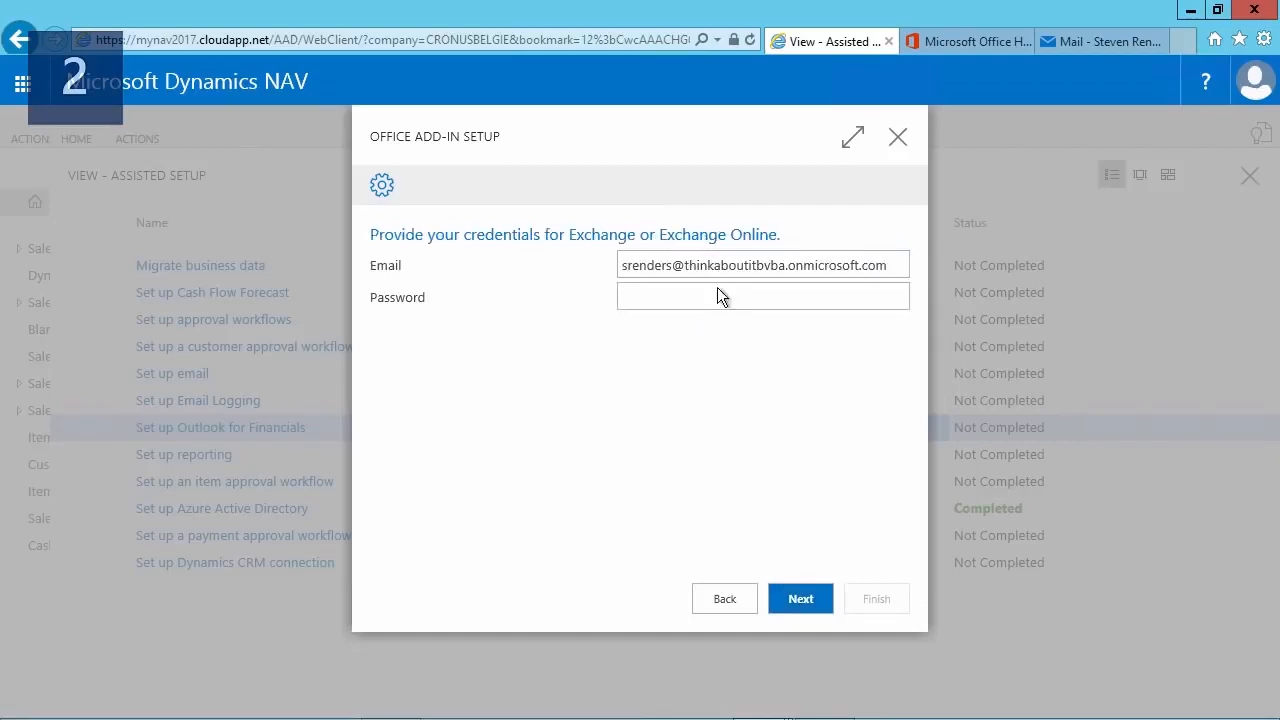
# Enter the account password for Exchange Online and continue the Office add-in setup.
pyautogui.write('•••••••••••')
pyautogui.click(765, 490)
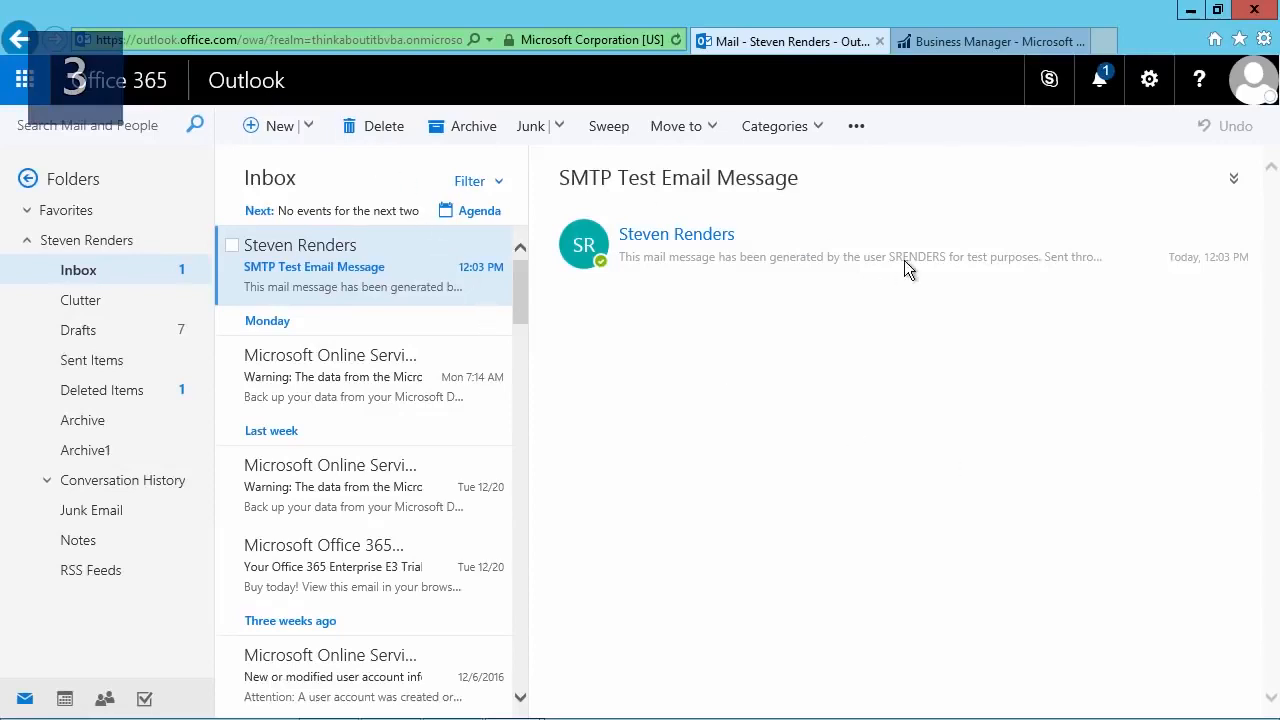
# In Outlook on the web, check under the installed add-ins that Document Links and Dynamics NAV are turned on.
pyautogui.click(1150, 80)
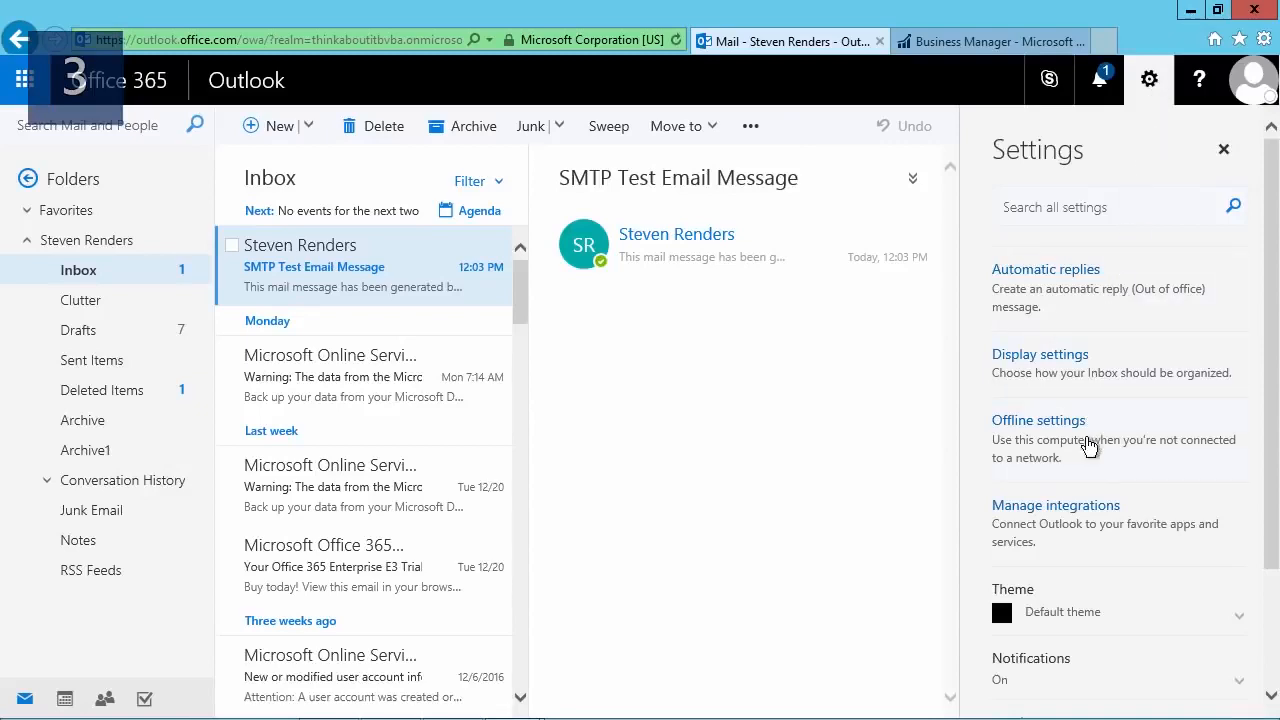
pyautogui.click(1079, 528)
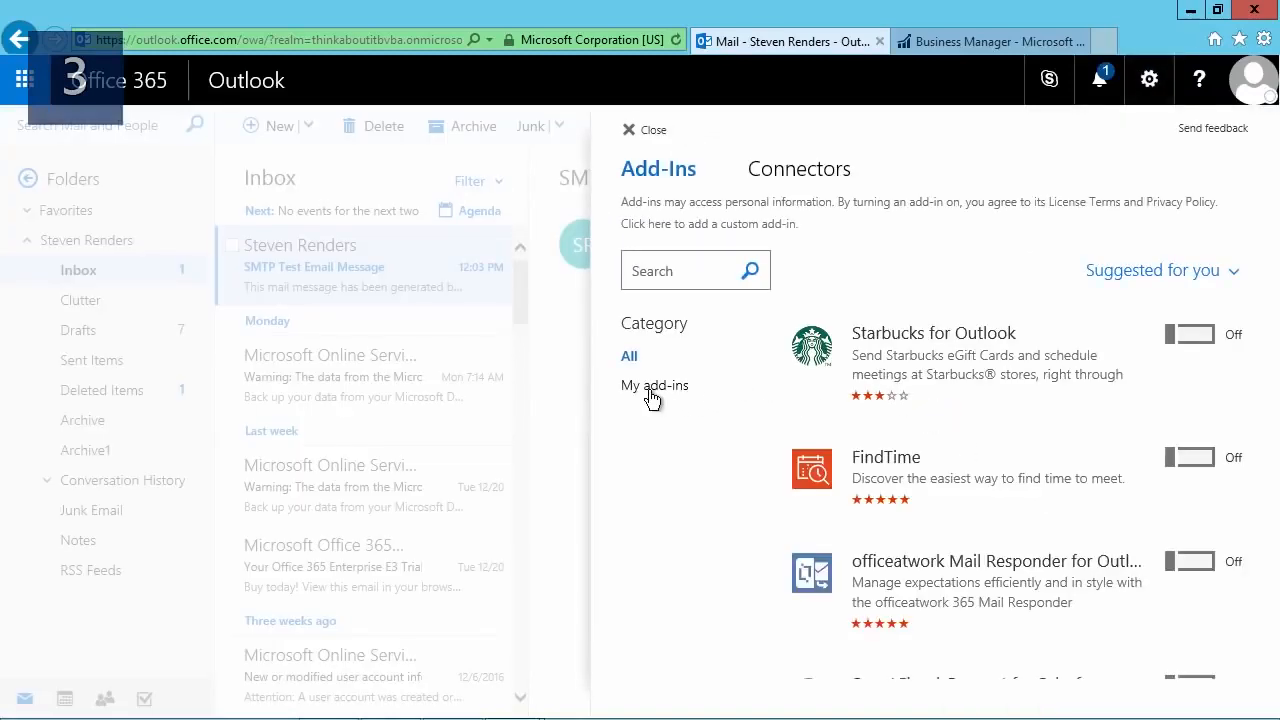
pyautogui.click(652, 387)
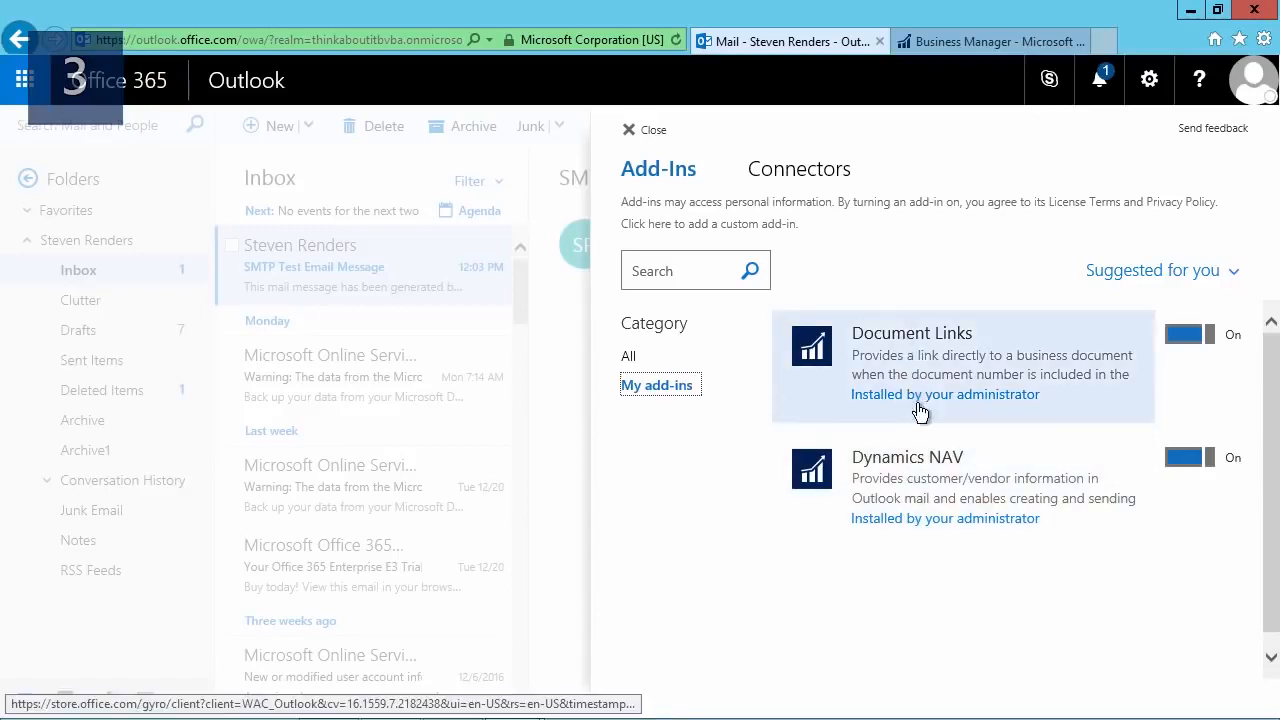
pyautogui.click(1203, 345)
pyautogui.click(1203, 345)
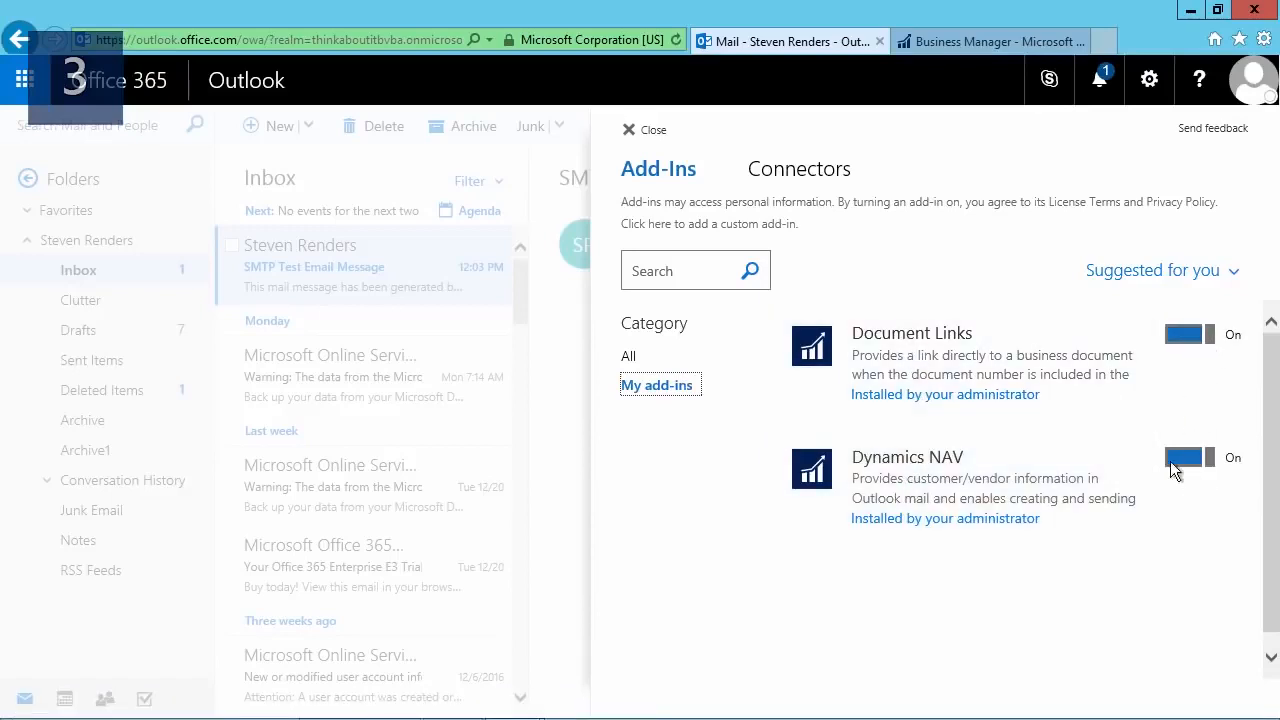
pyautogui.click(645, 135)
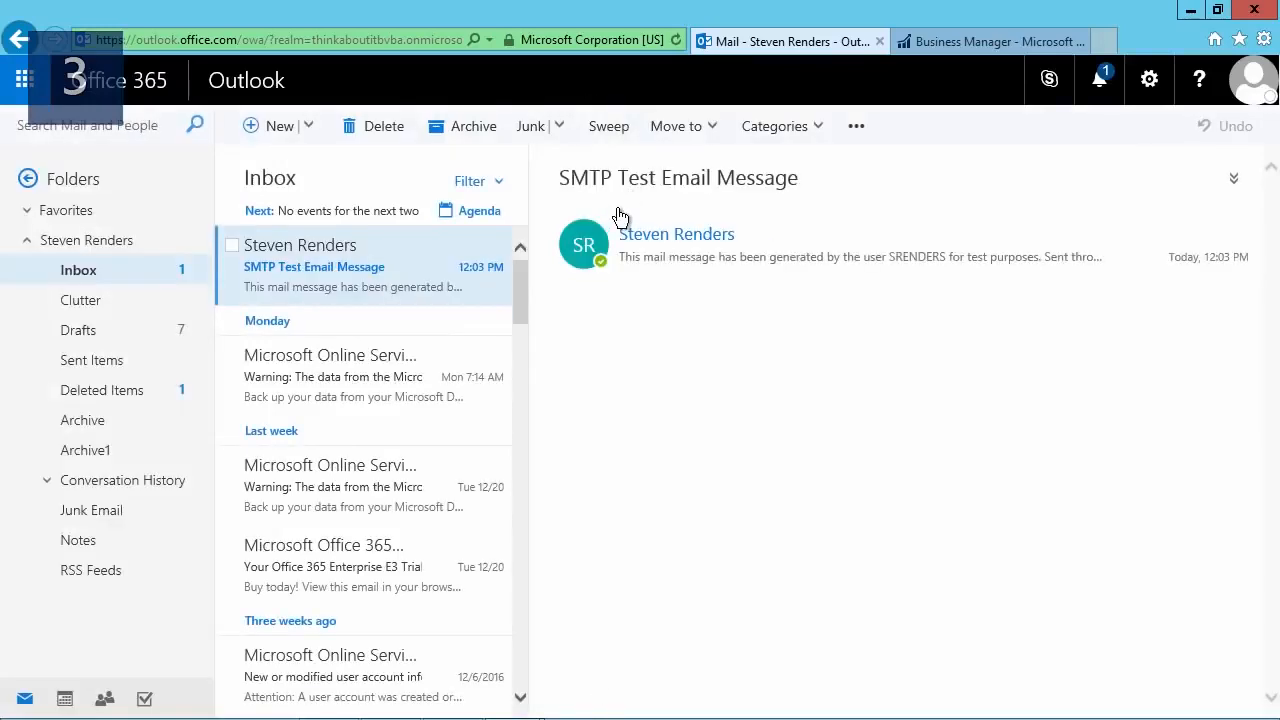
# Start a new email in a separate maximized window and look at the document types the Dynamics NAV add-in can create.
pyautogui.click(266, 128)
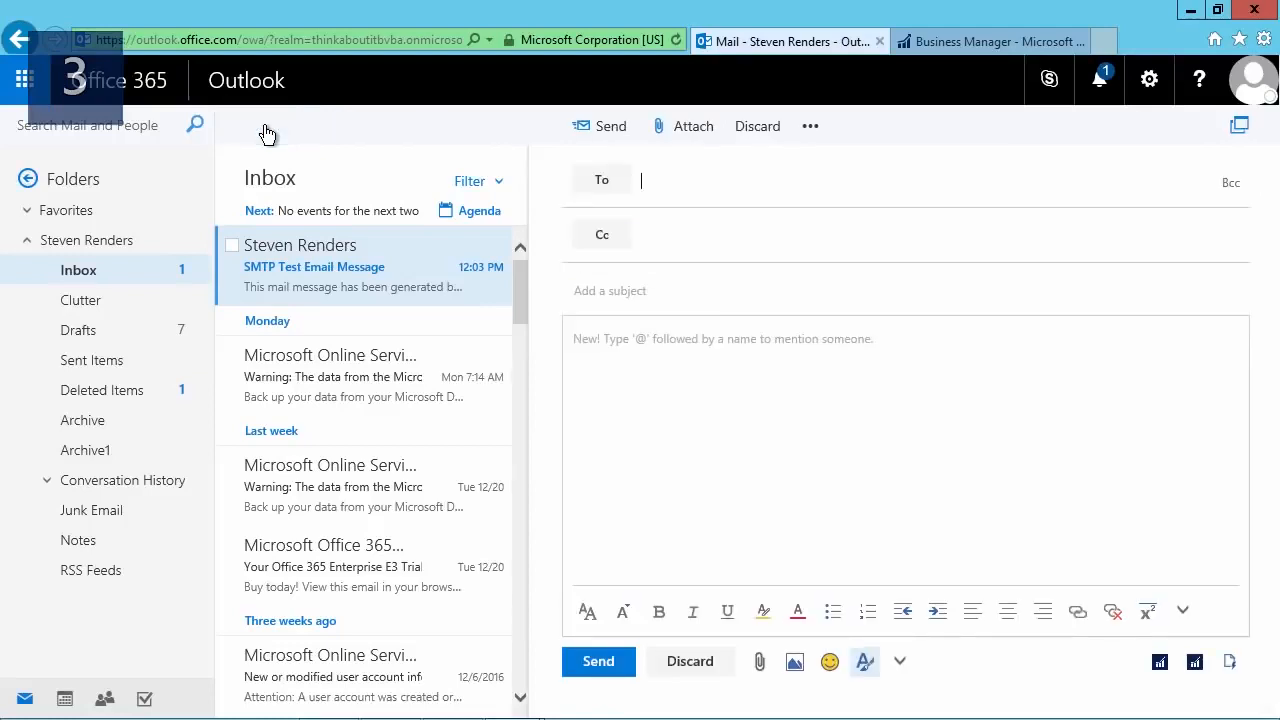
pyautogui.click(1239, 126)
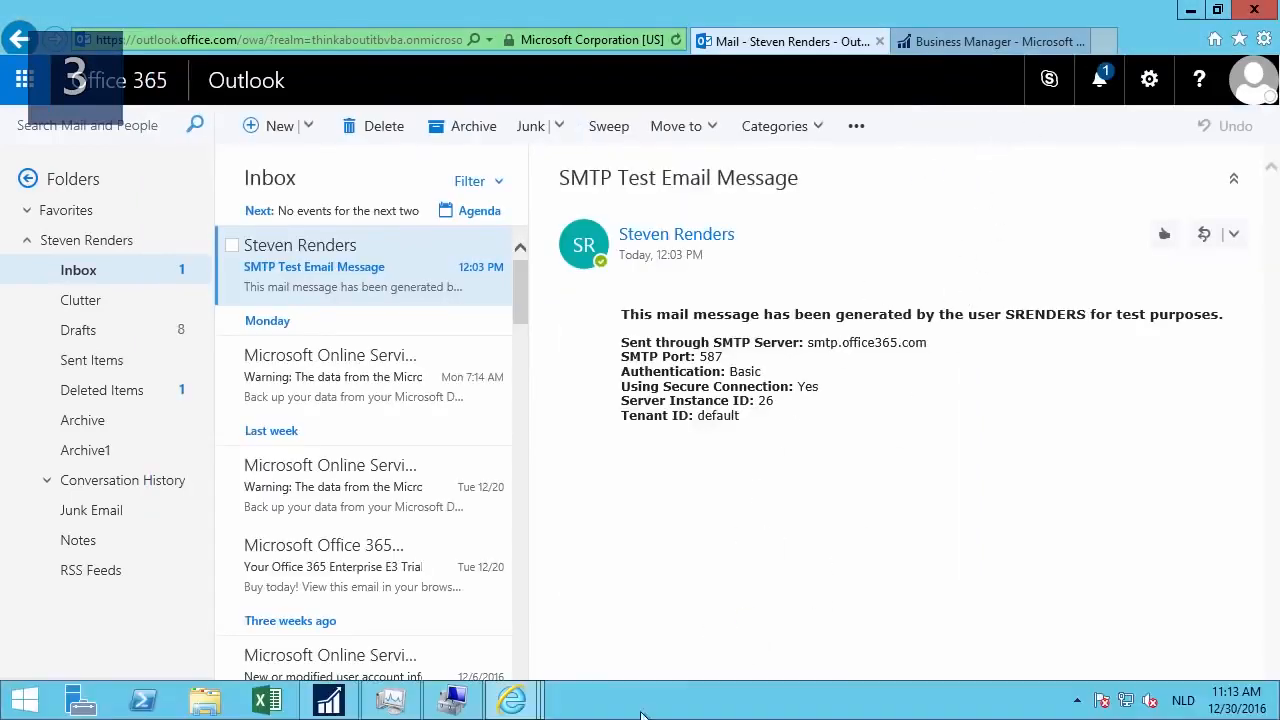
pyautogui.moveTo(512, 700)
pyautogui.click(700, 610)
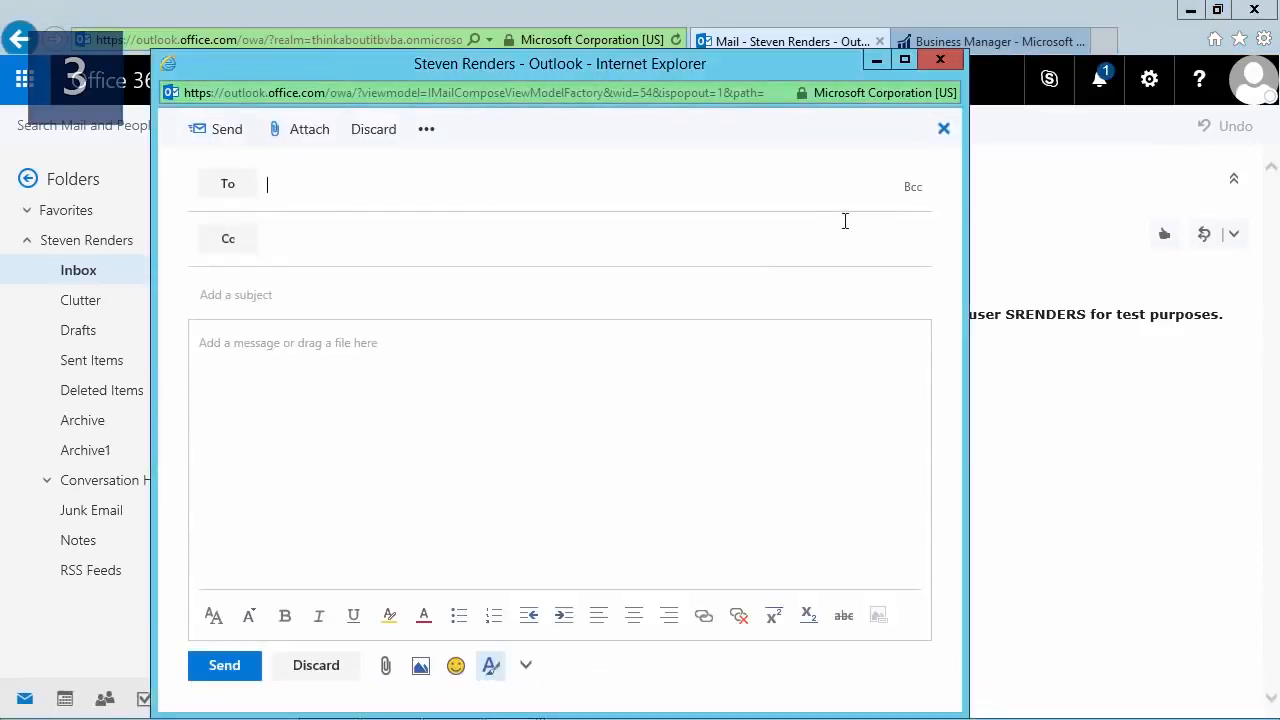
pyautogui.click(904, 60)
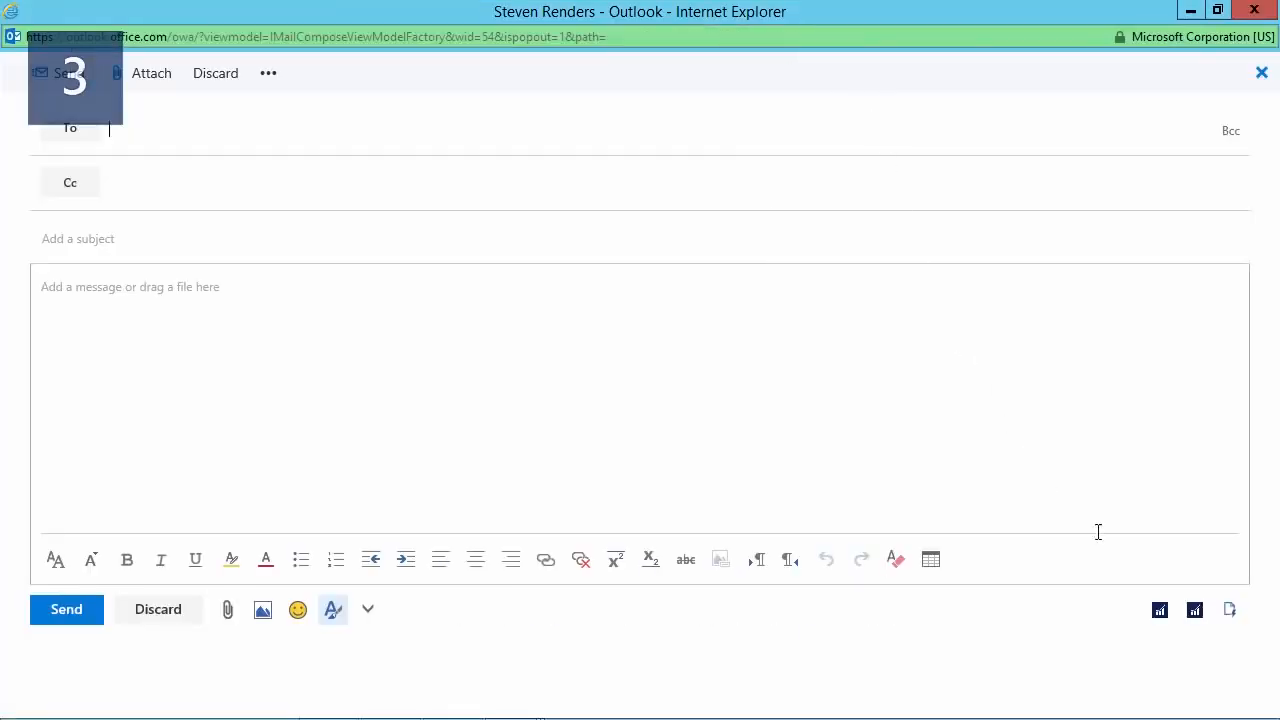
pyautogui.click(1157, 612)
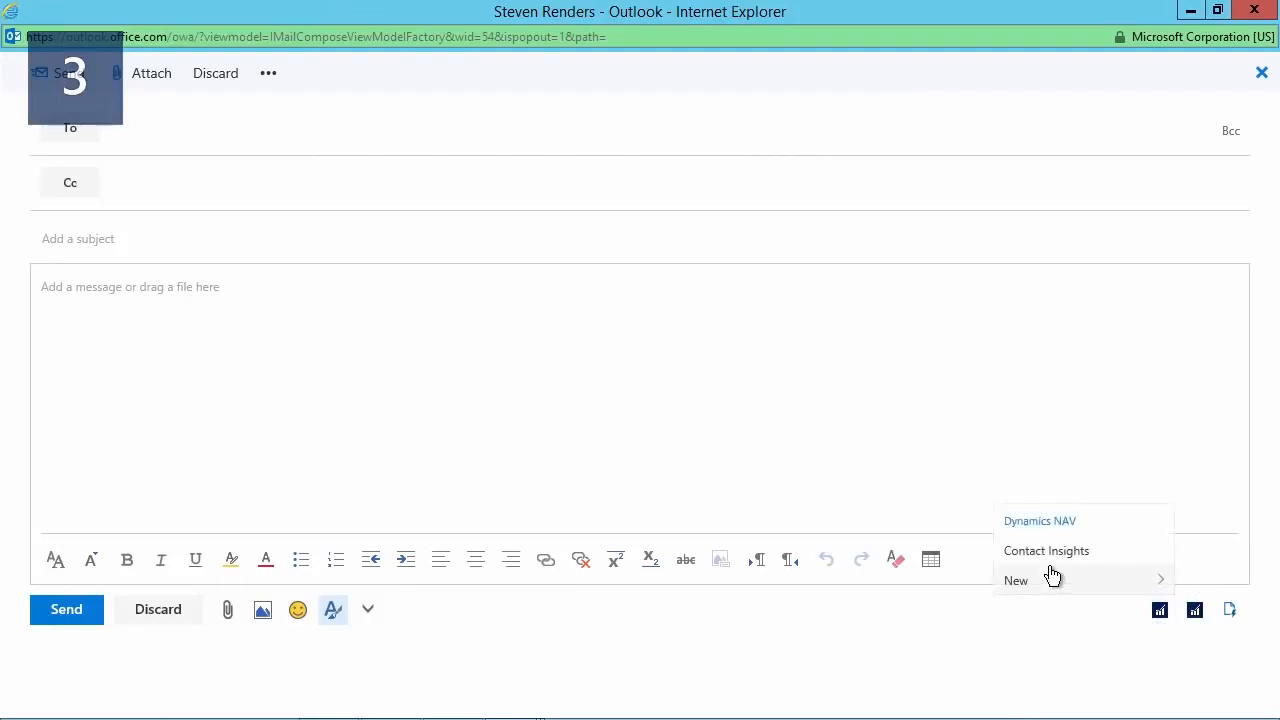
pyautogui.moveTo(1047, 585)
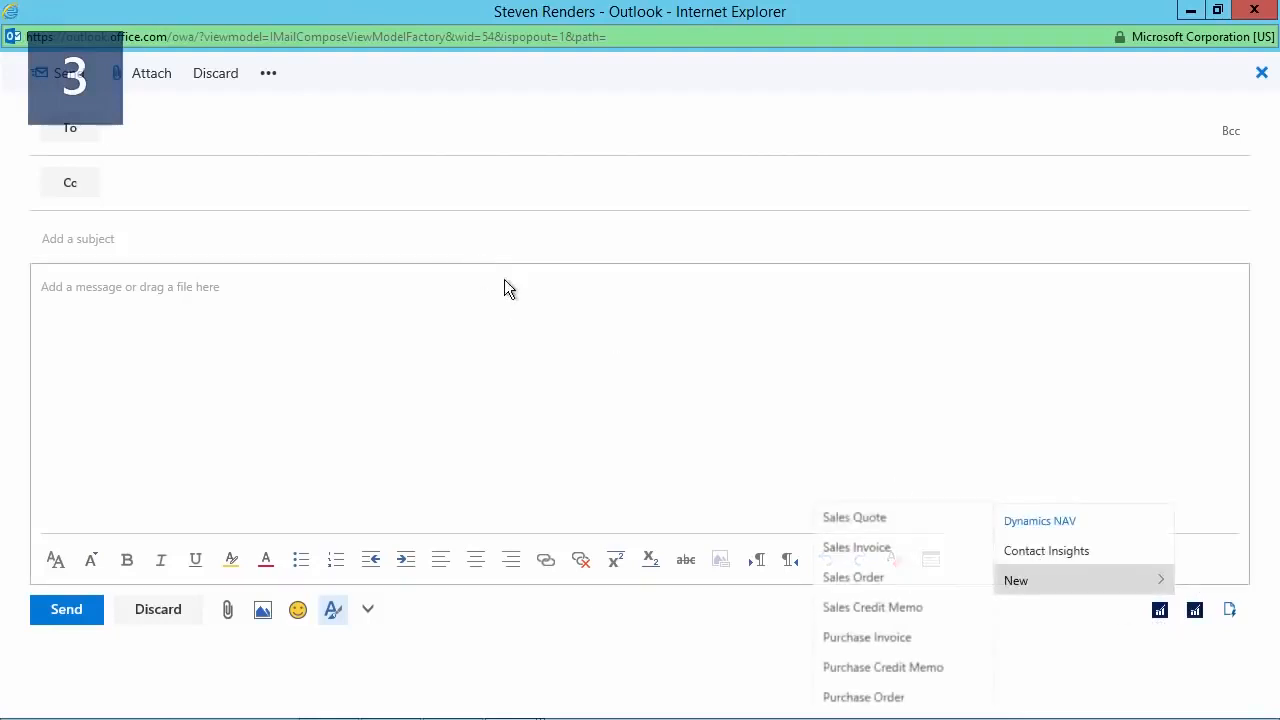
# Address the message to the suggested contact by entering "pe", and view that recipient's contact card.
pyautogui.click(234, 134)
pyautogui.write('pe')
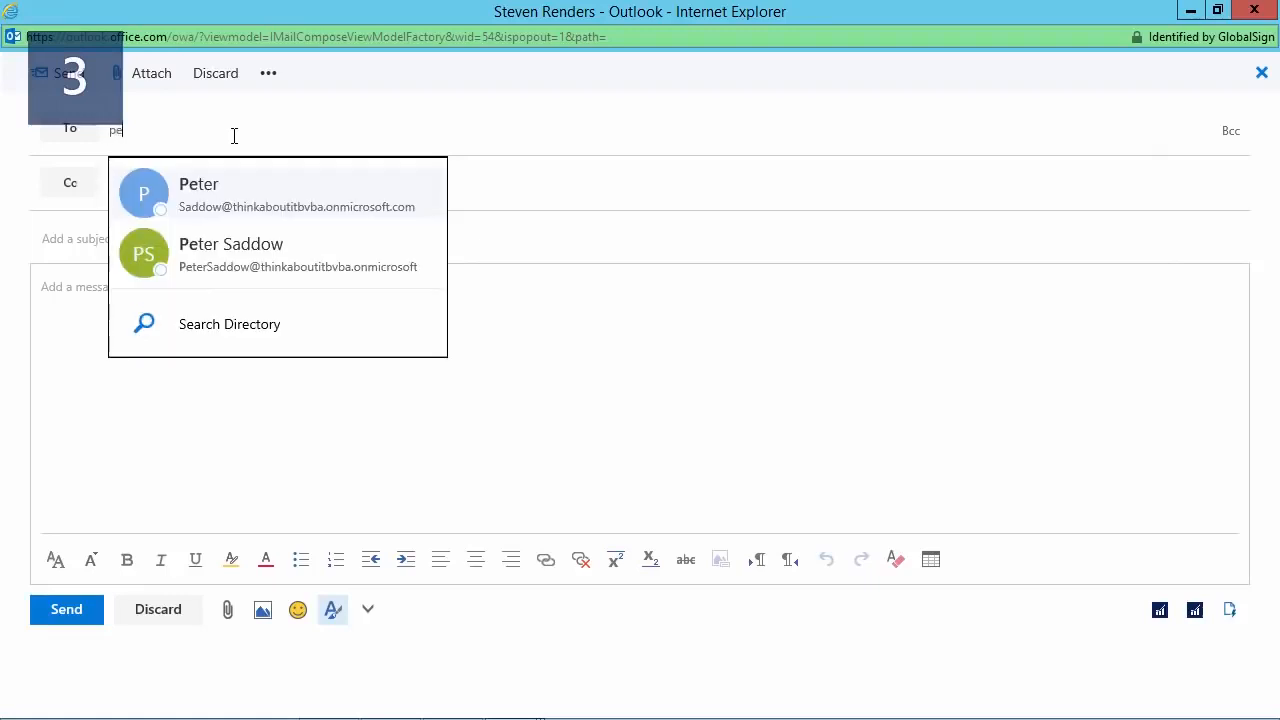
pyautogui.click(220, 252)
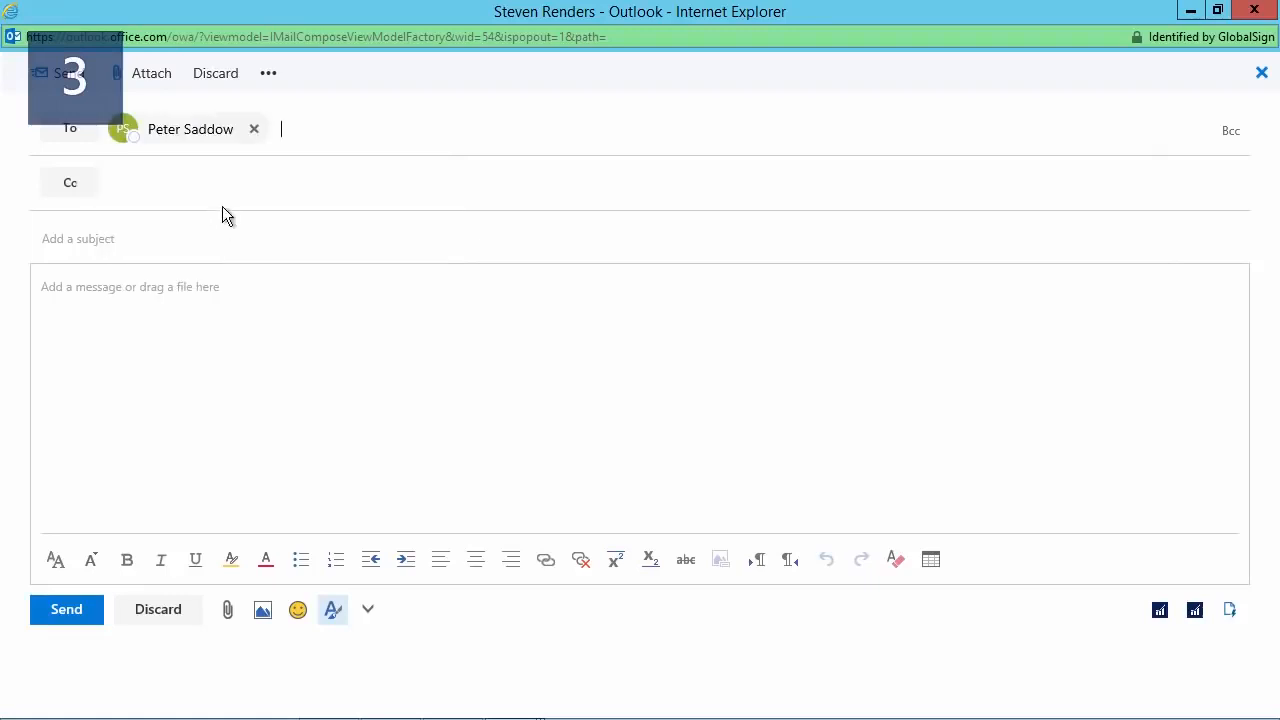
pyautogui.click(206, 129)
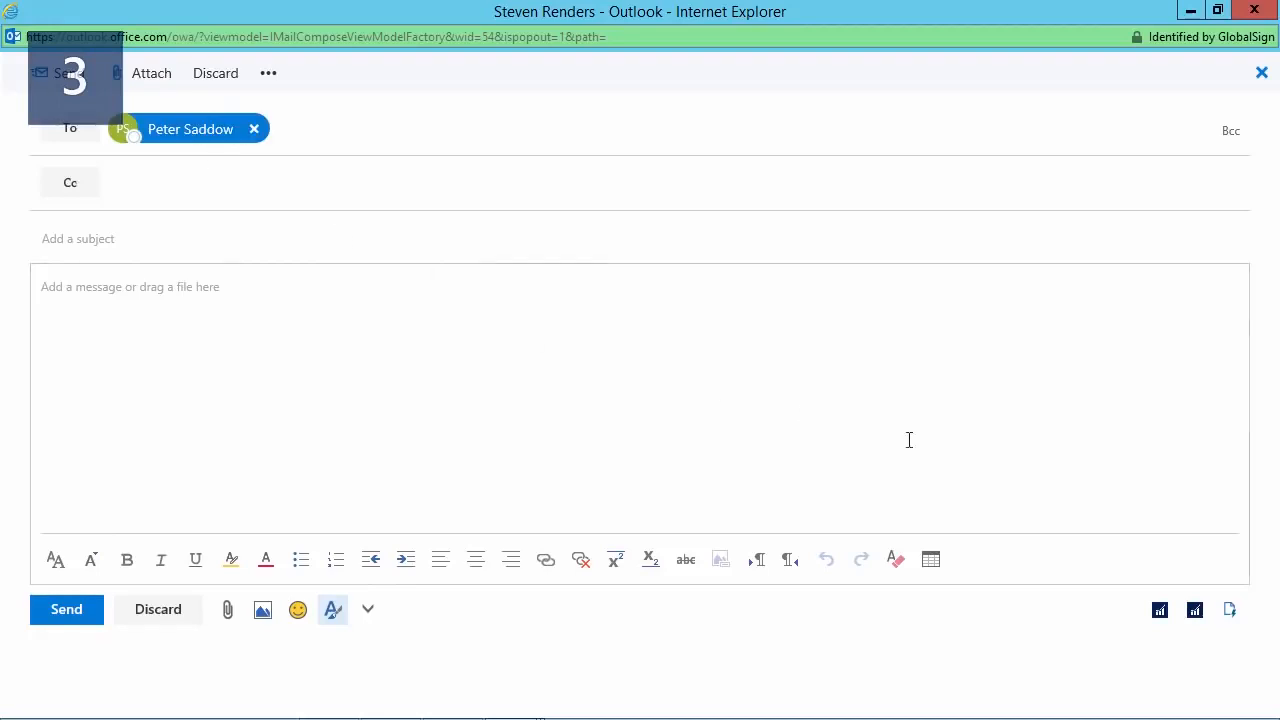
pyautogui.click(763, 422)
# Open Contact Insights from the Dynamics NAV add-in, select the contact Antarcticopy, and inspect its aged accounts receivable chart.
pyautogui.click(1160, 610)
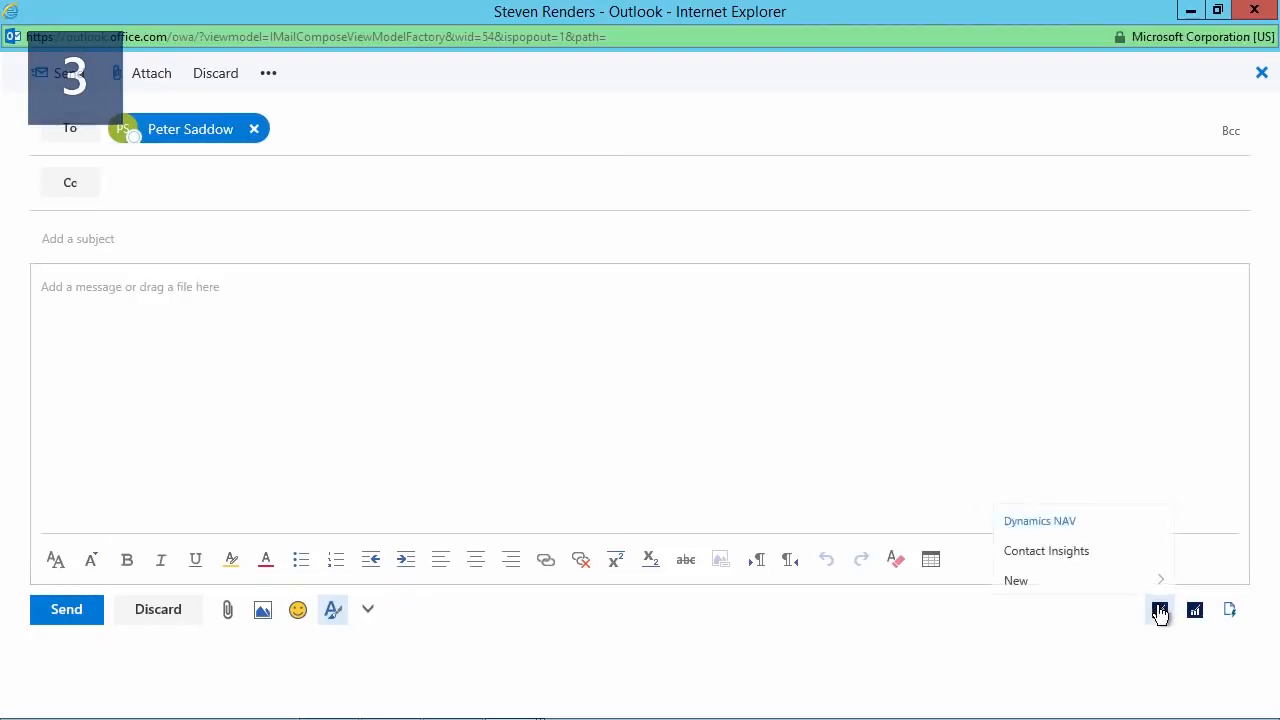
pyautogui.click(1070, 556)
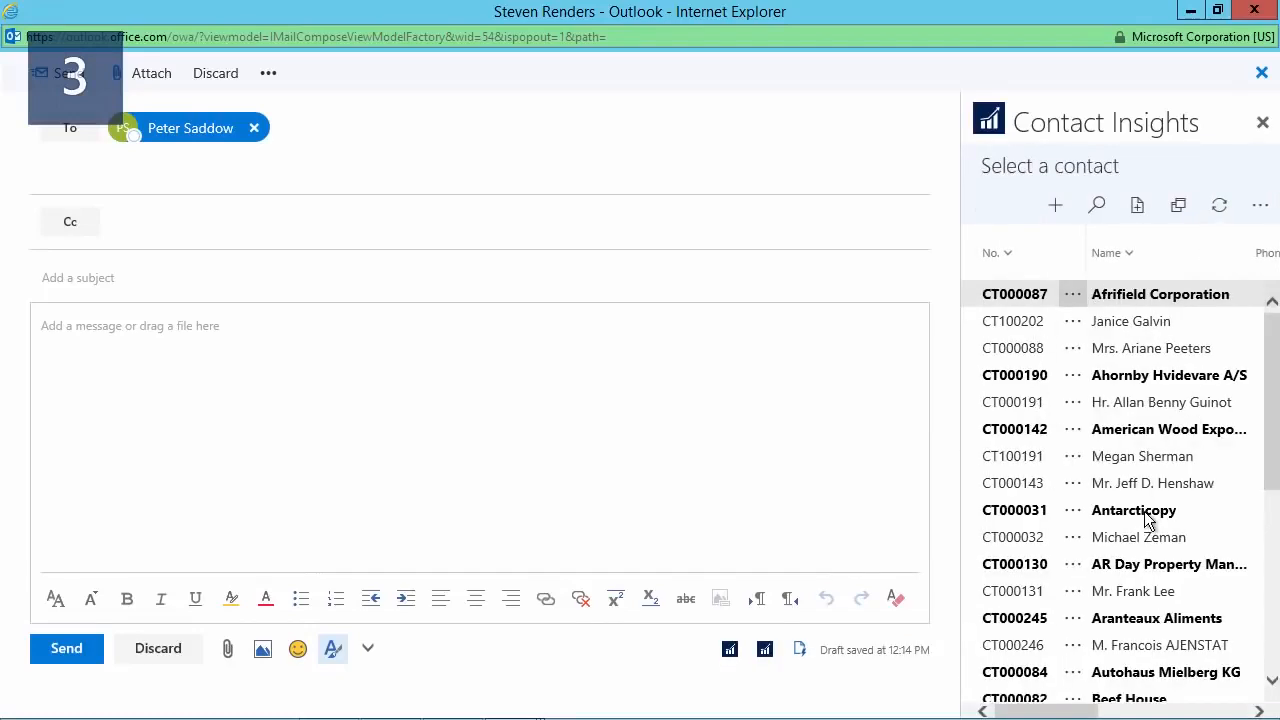
pyautogui.click(1001, 510)
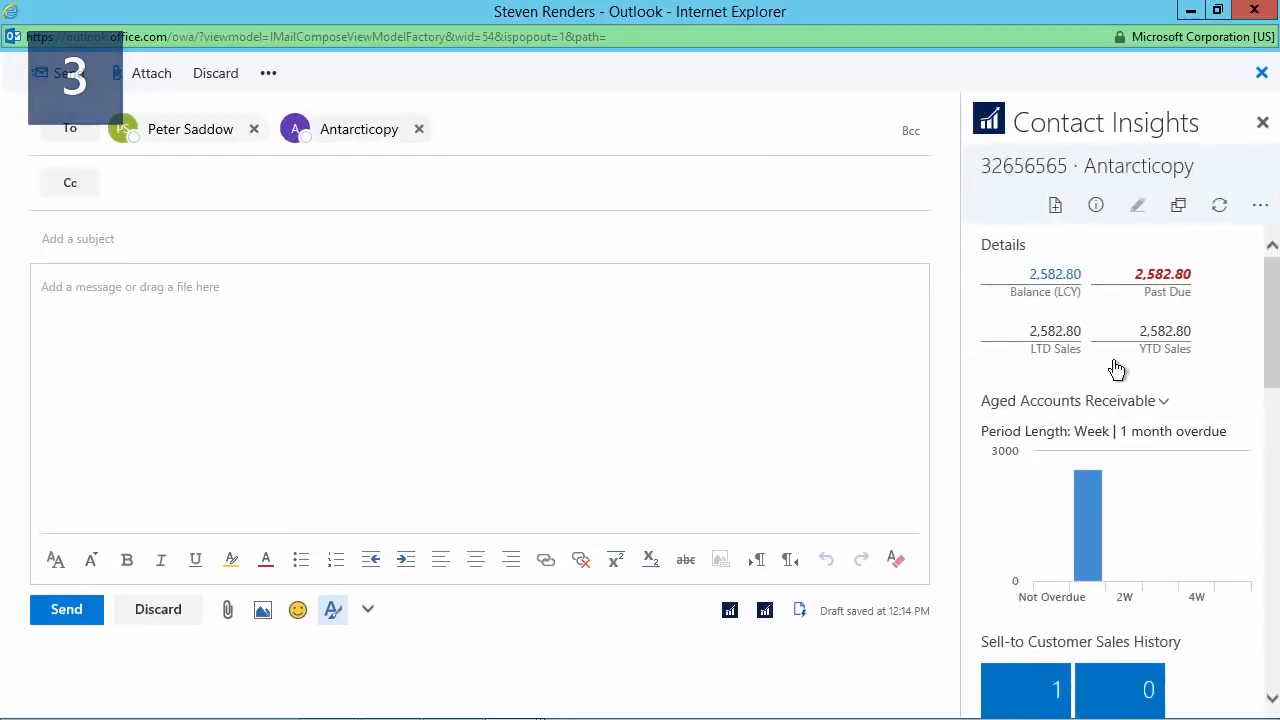
pyautogui.moveTo(1083, 483)
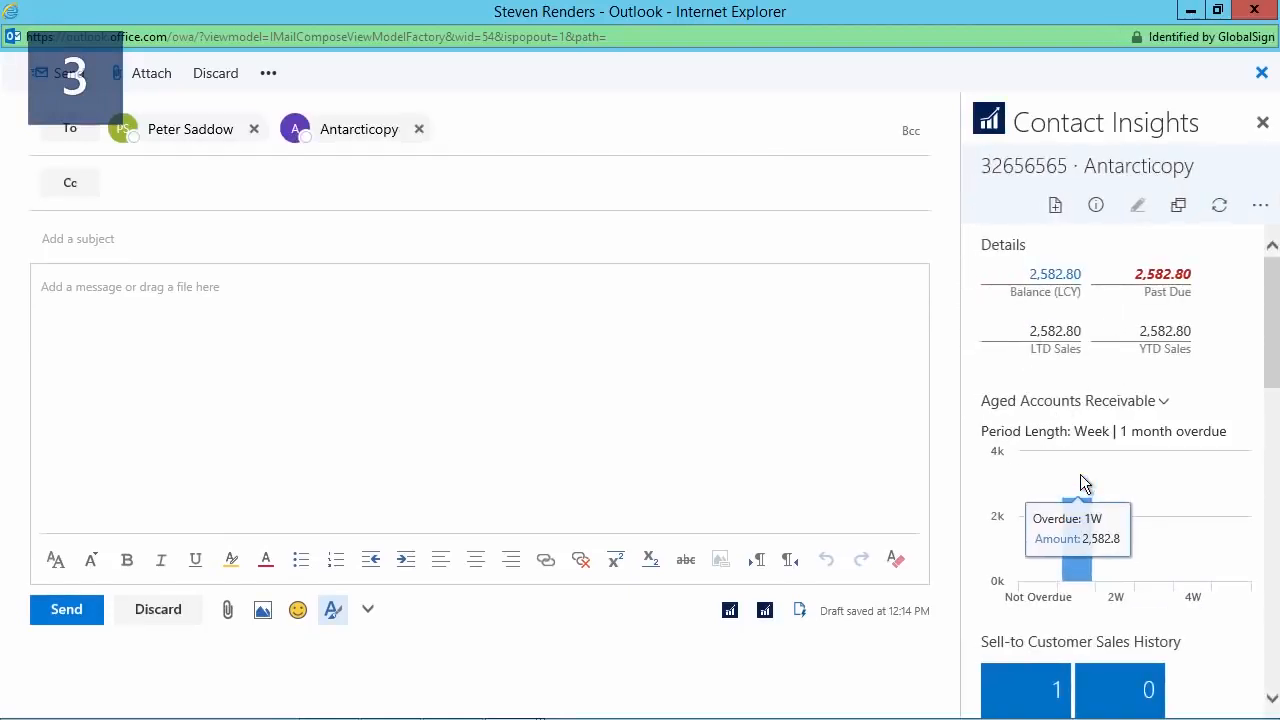
# View the contact cards of both message recipients and close Contact Insights.
pyautogui.click(200, 130)
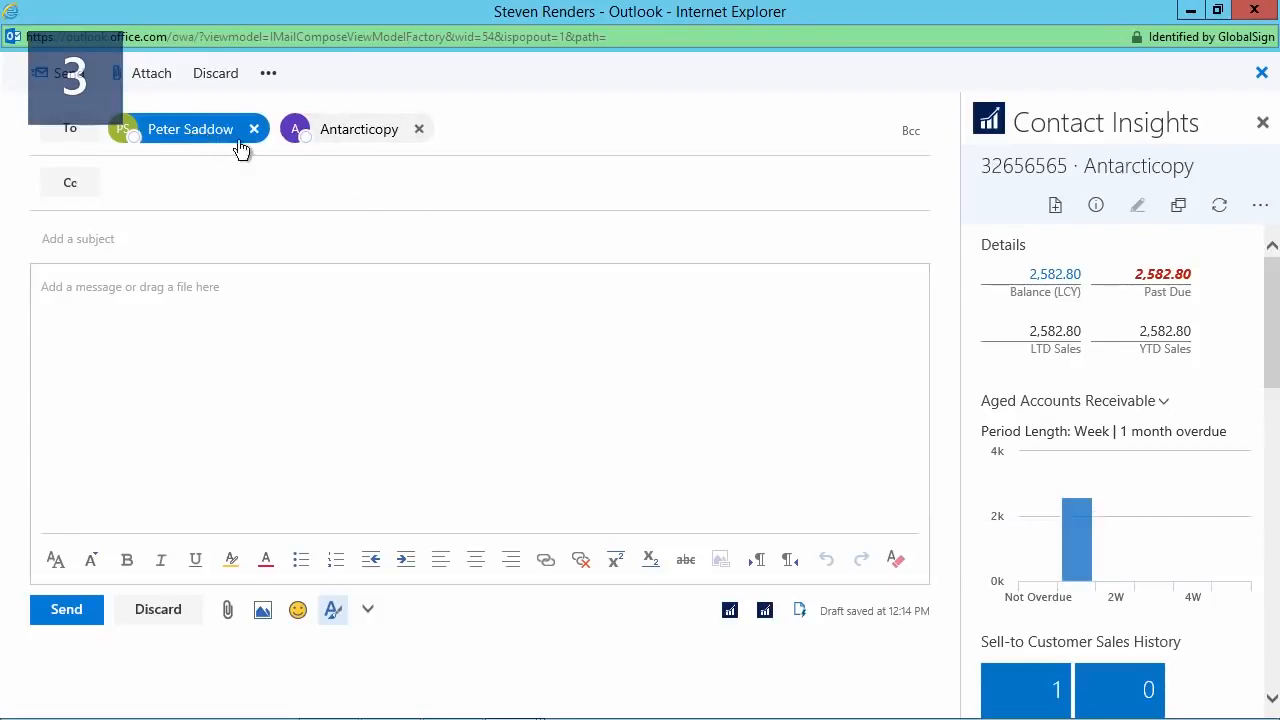
pyautogui.click(355, 132)
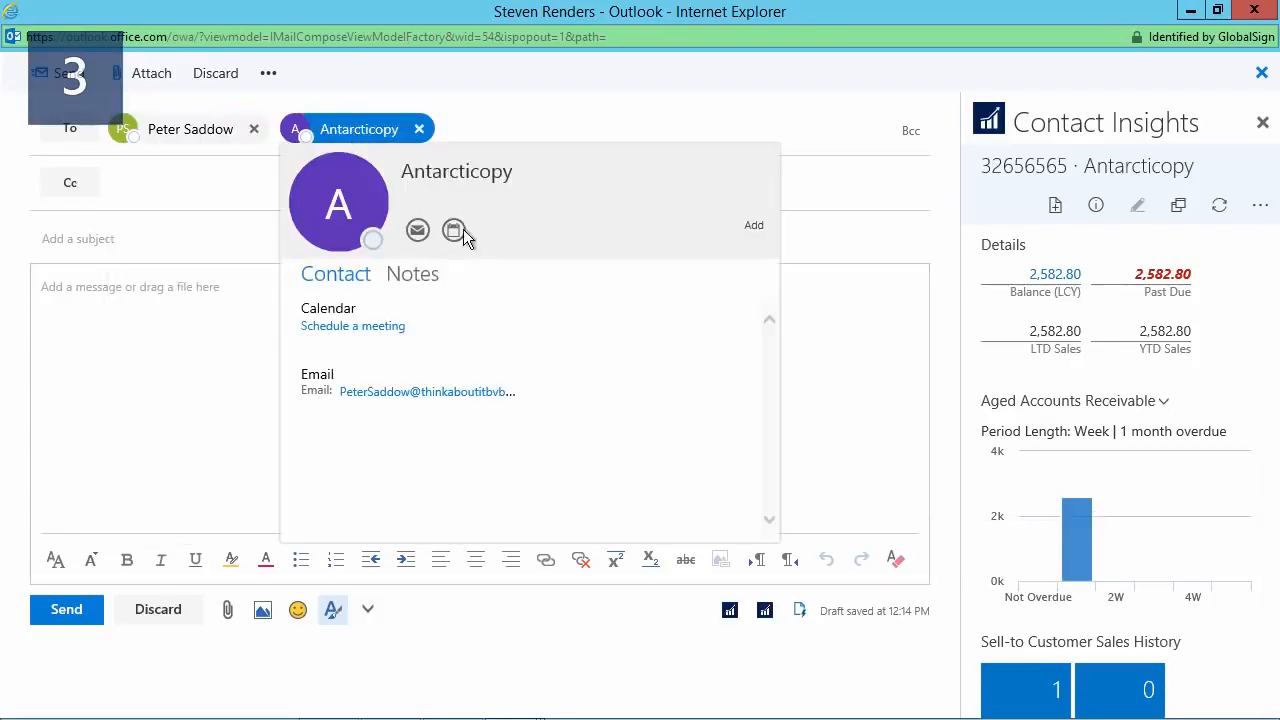
pyautogui.click(1262, 122)
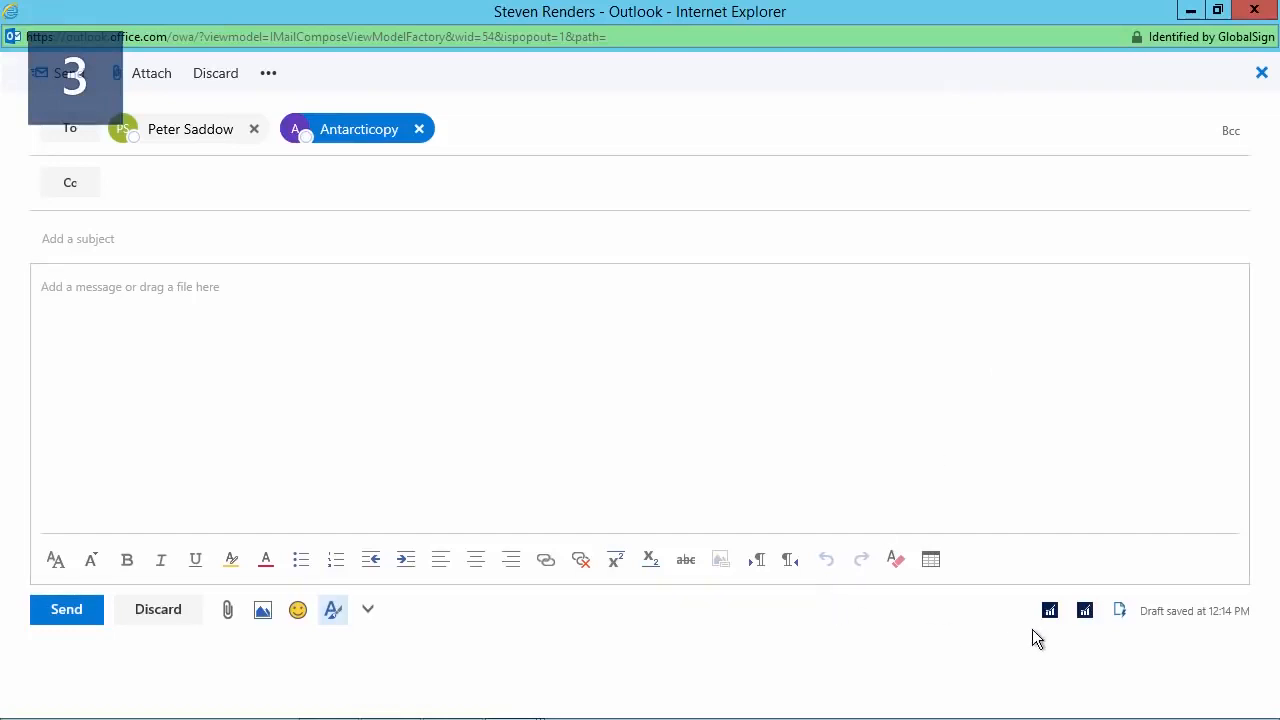
# Create a new sales quote from the message with the Dynamics NAV add-in, for the contact Antarcticopy.
pyautogui.click(1050, 612)
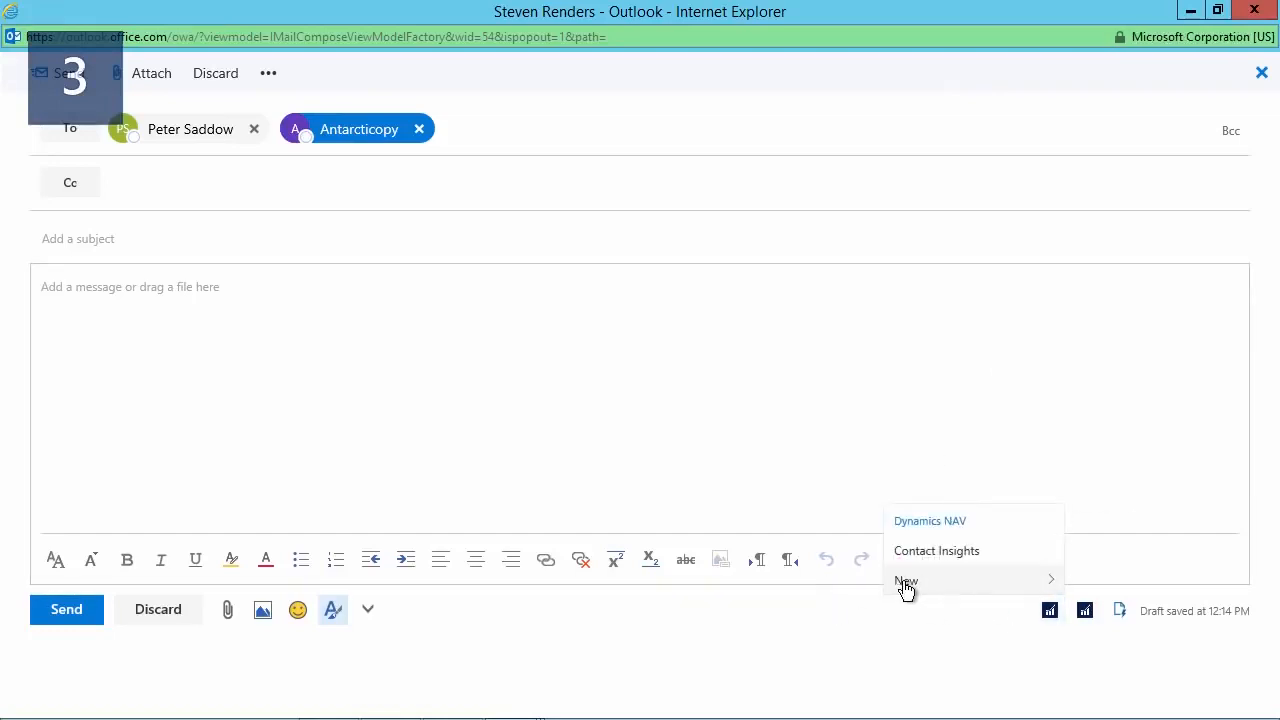
pyautogui.click(905, 584)
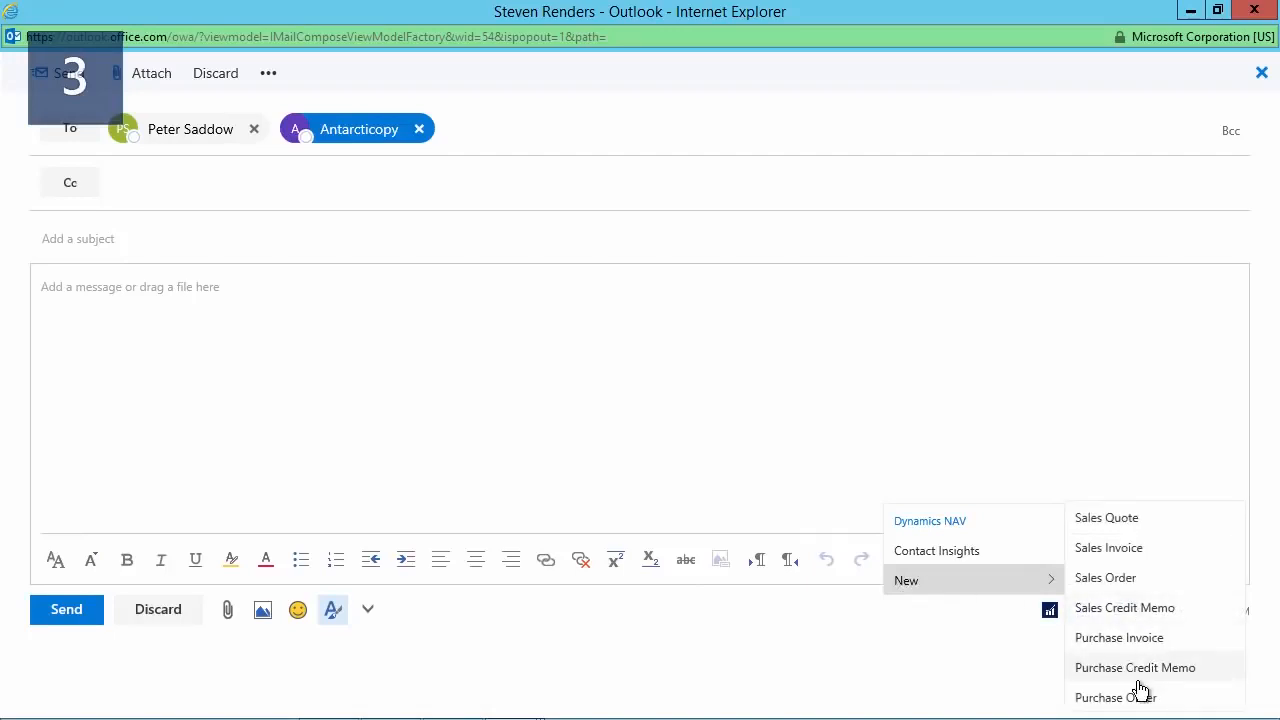
pyautogui.click(1133, 518)
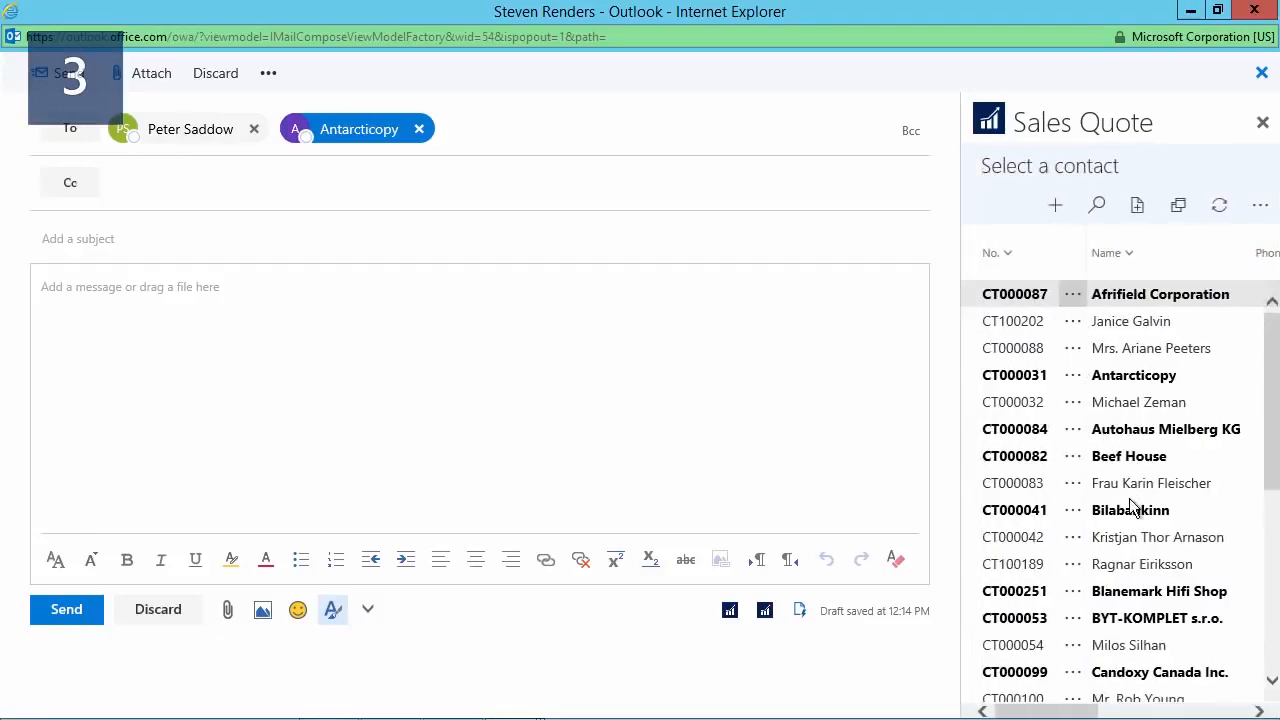
pyautogui.click(1138, 383)
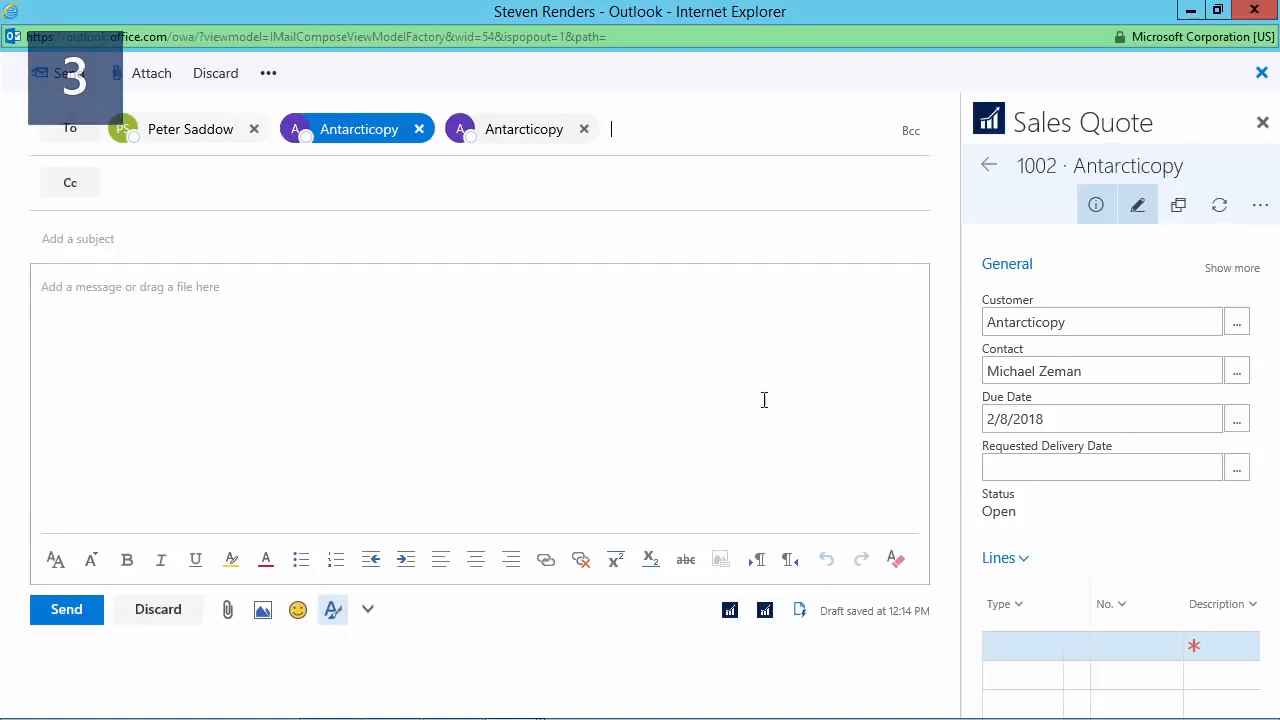
# Open the Document Links add-in for the message.
pyautogui.click(765, 610)
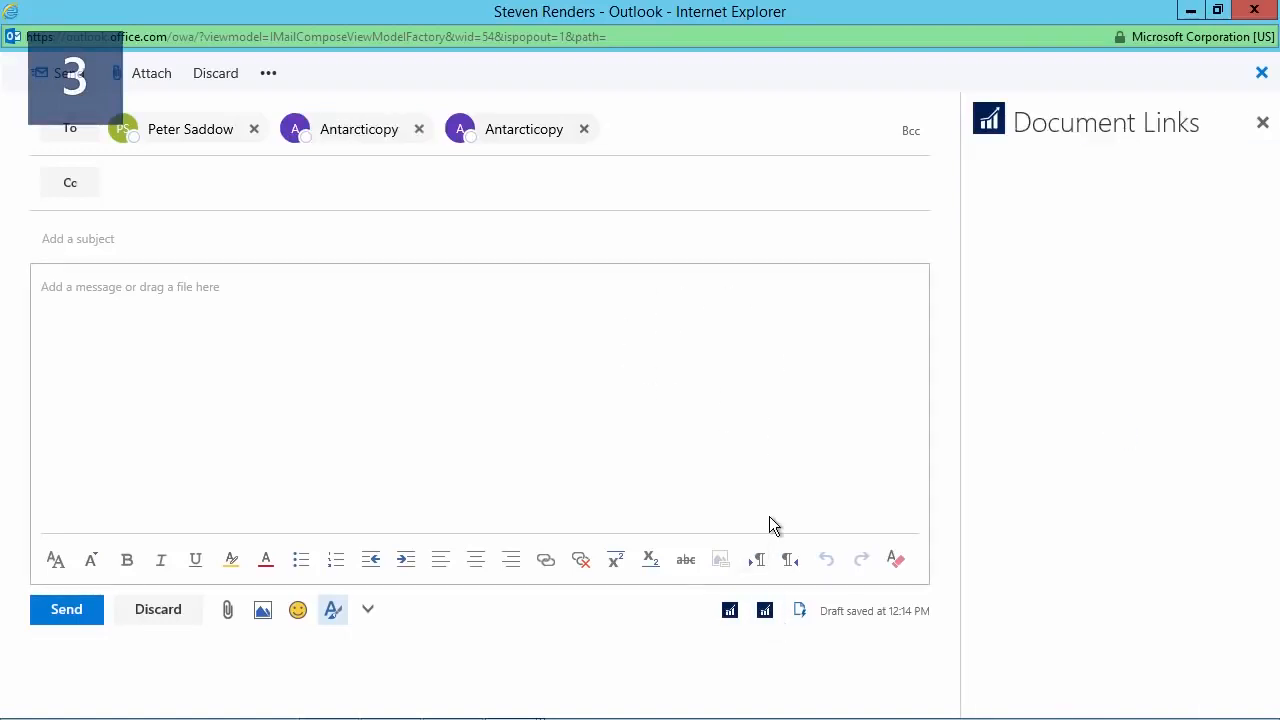